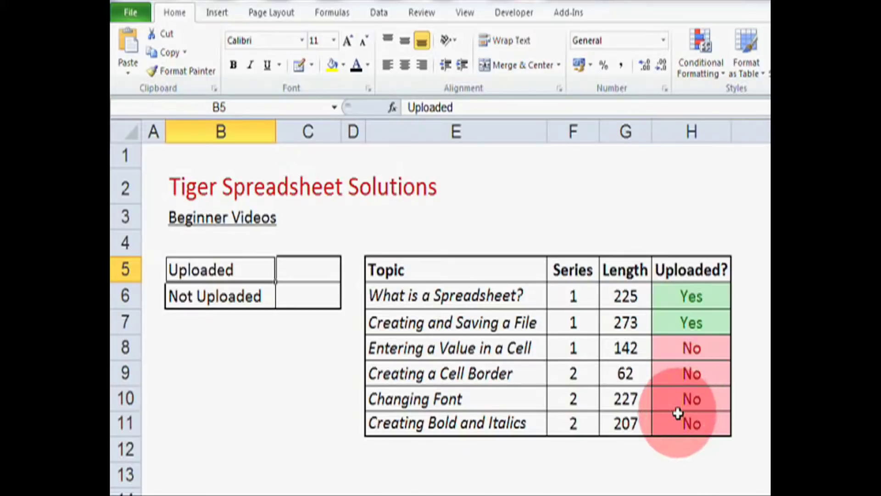
Step: Look over the Yes/No answers in H6:H11 and the empty Uploaded and Not Uploaded cells C5:C6
drag(687, 297, 678, 416)
click(689, 297)
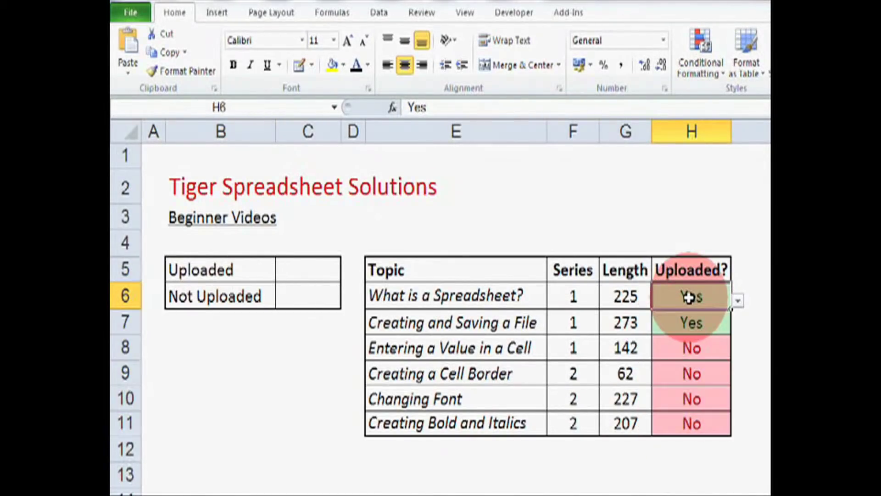
drag(195, 274, 295, 295)
click(303, 273)
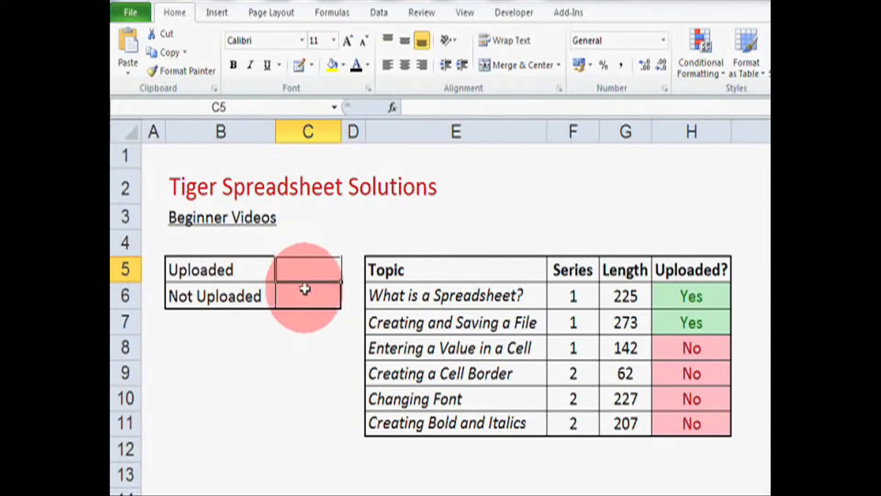
click(305, 296)
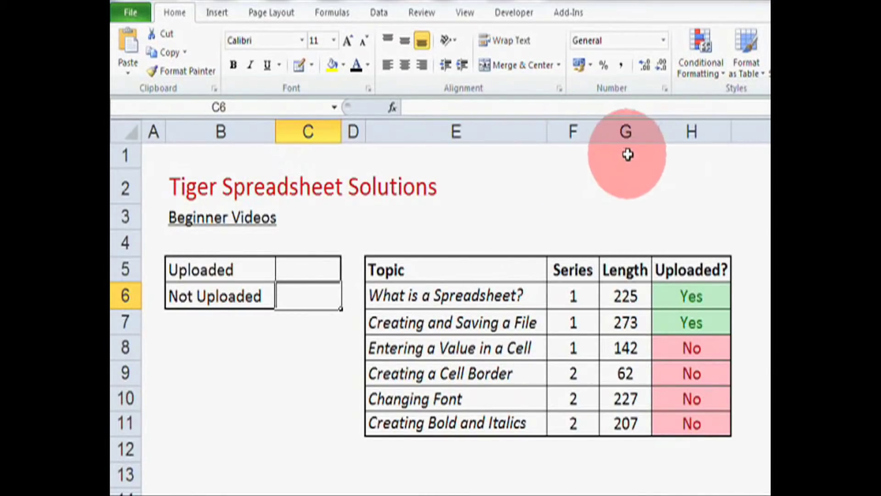
drag(578, 133, 693, 133)
click(692, 179)
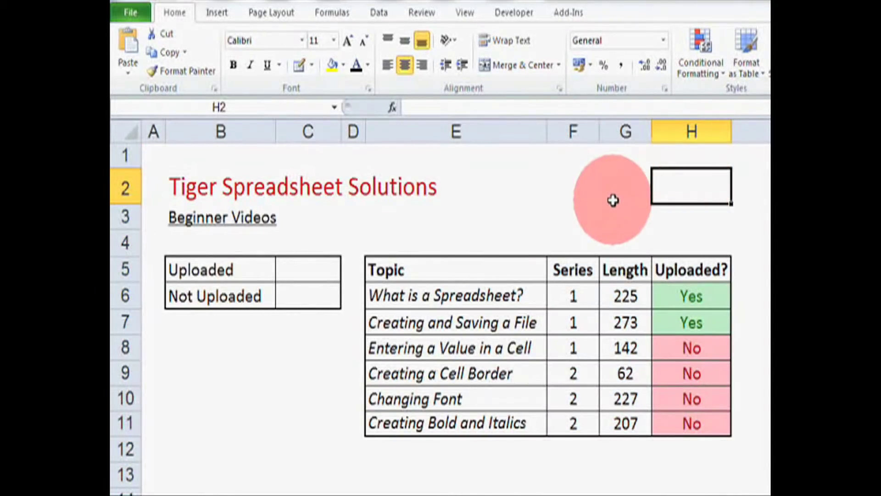
click(561, 190)
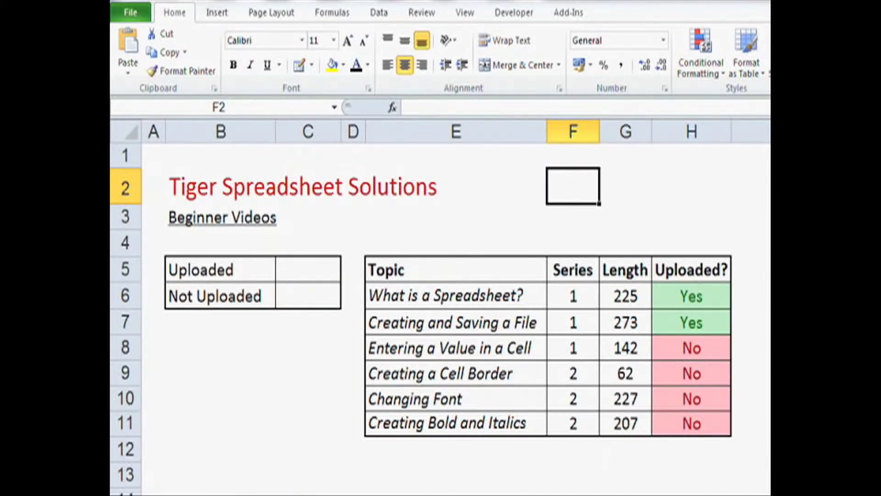
Step: Review the COUNTIF explanation sheet's Range and Criteria components and the "Yes" example
key(ctrl+Page_Down)
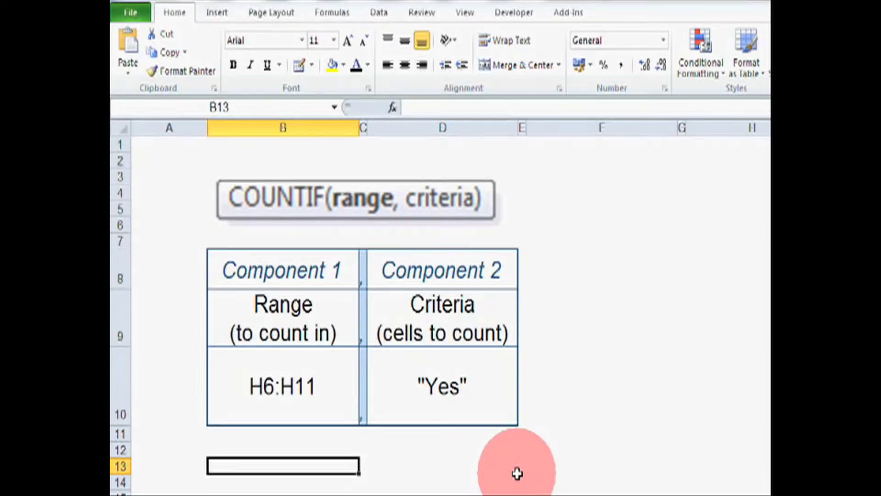
click(244, 273)
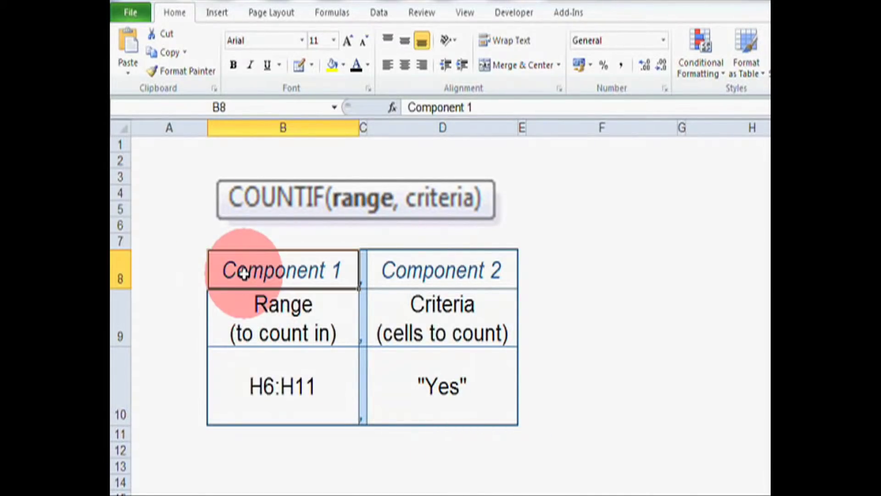
click(324, 330)
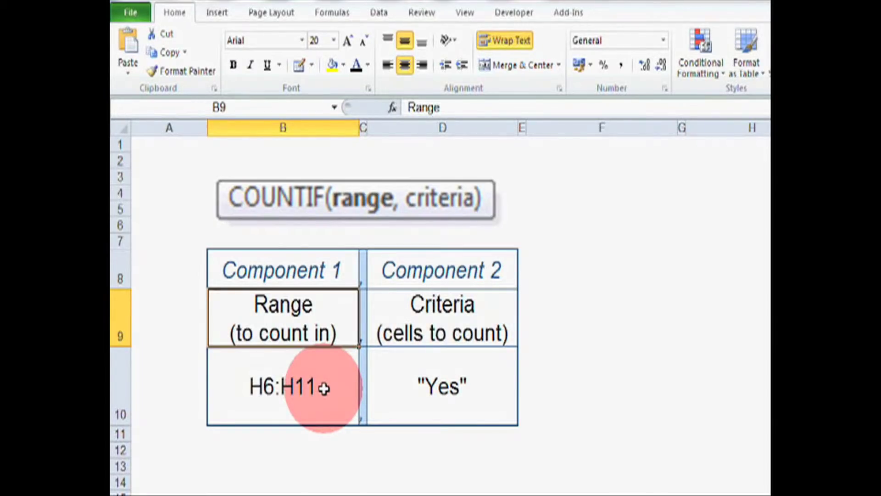
click(459, 267)
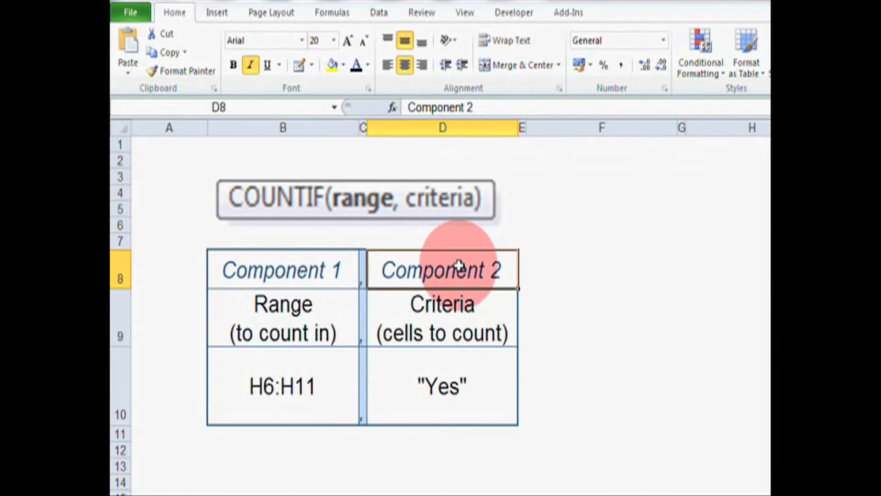
click(456, 322)
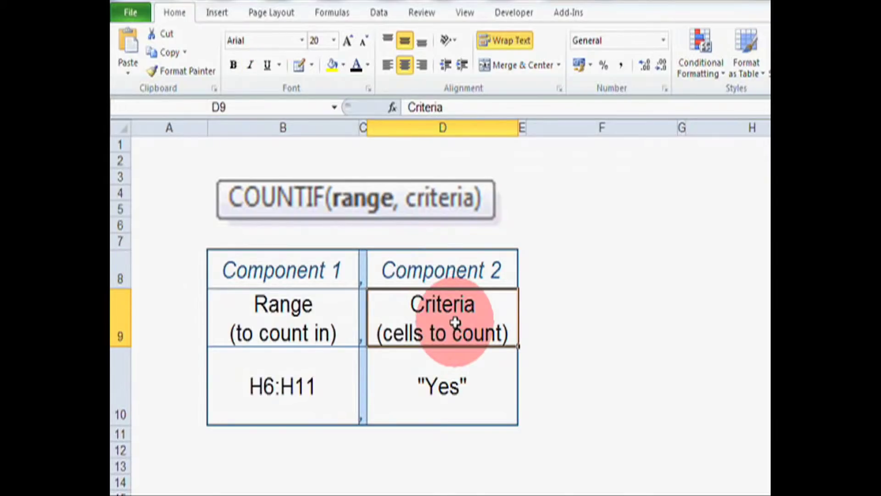
click(472, 395)
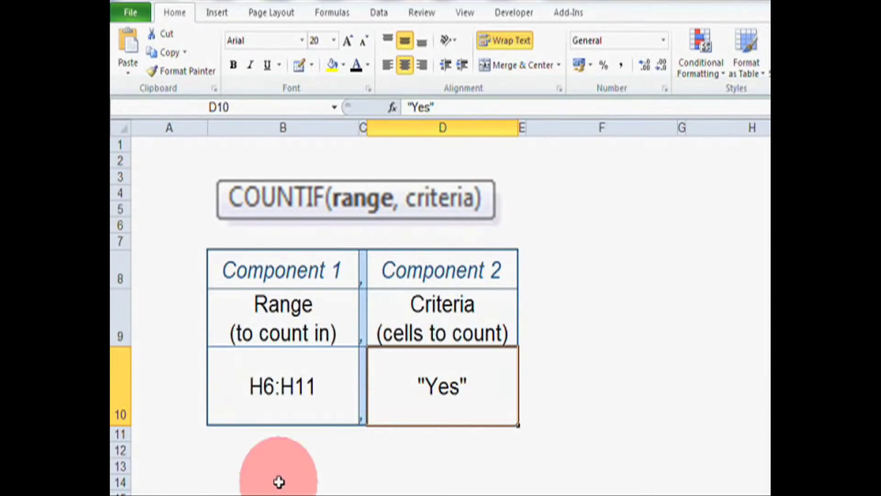
Step: Back on the Tiger Spreadsheet Solutions sheet, enter =COUNTIF(H6:H11,"yes") in C5
key(ctrl+Page_Down)
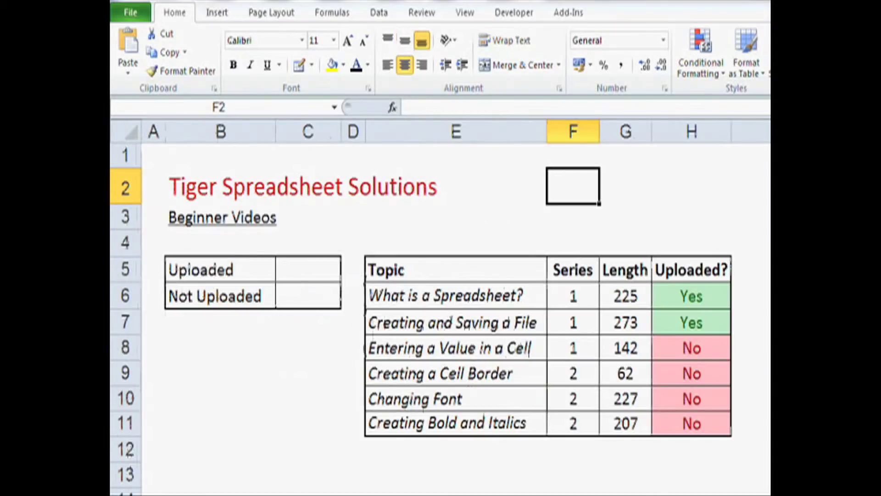
click(301, 269)
double_click(301, 269)
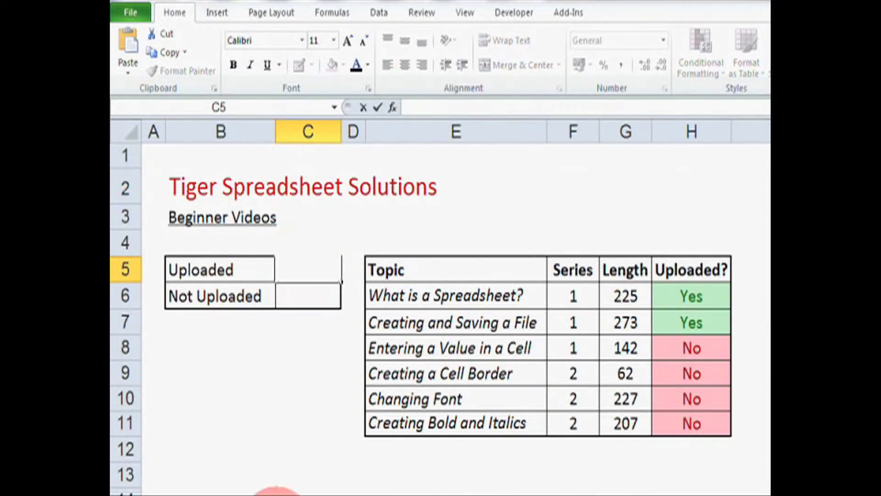
text(=c)
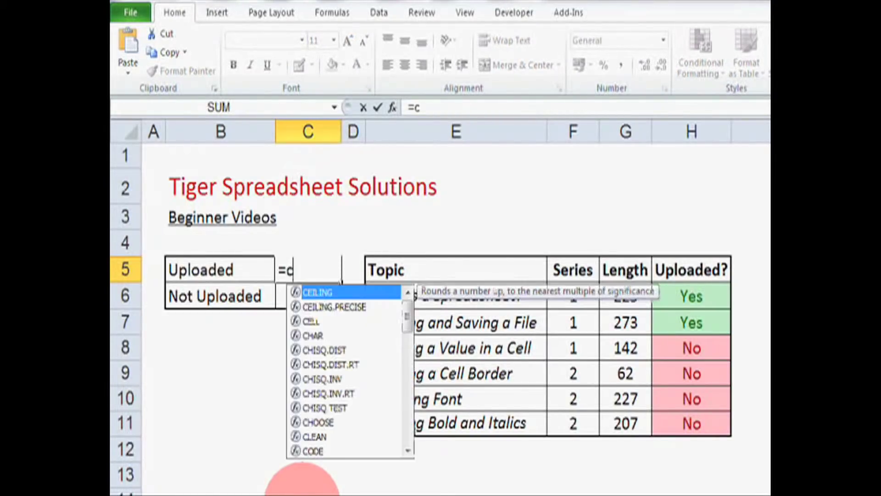
text(ountif)
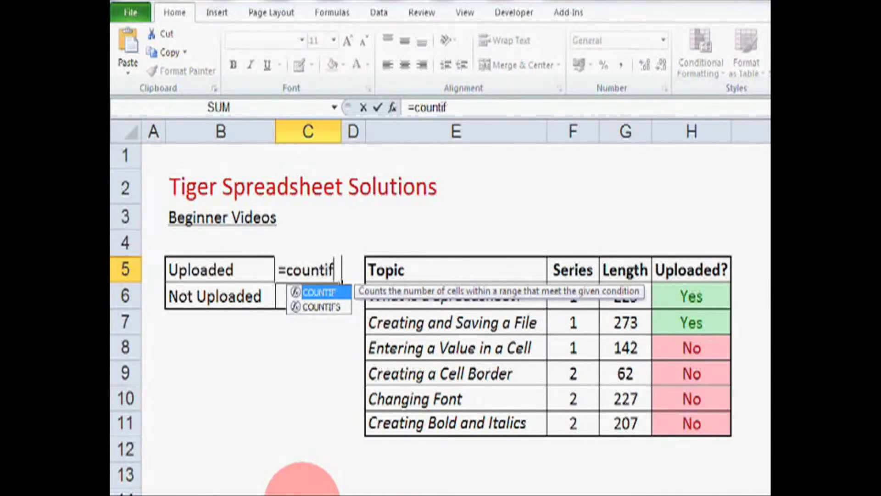
text(()
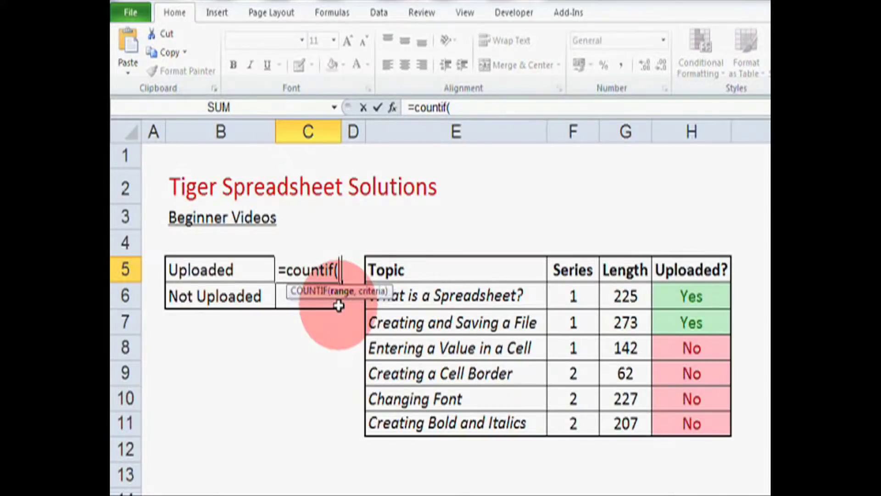
click(722, 295)
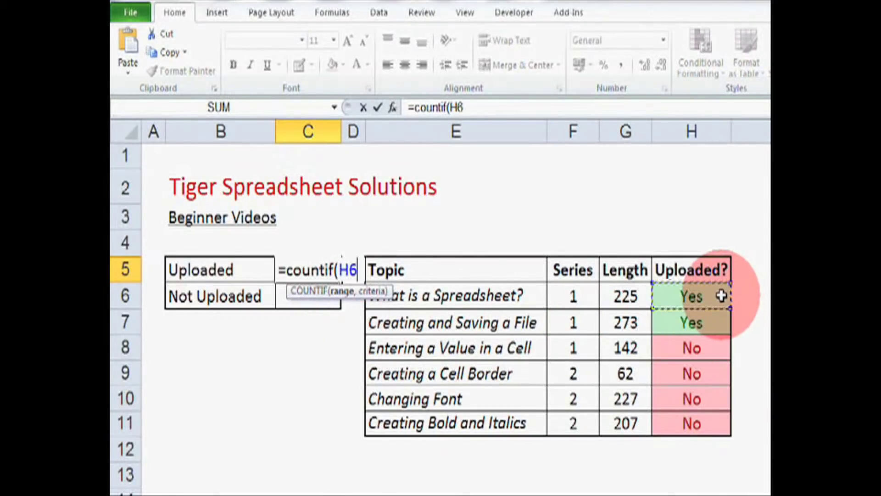
drag(722, 295, 717, 423)
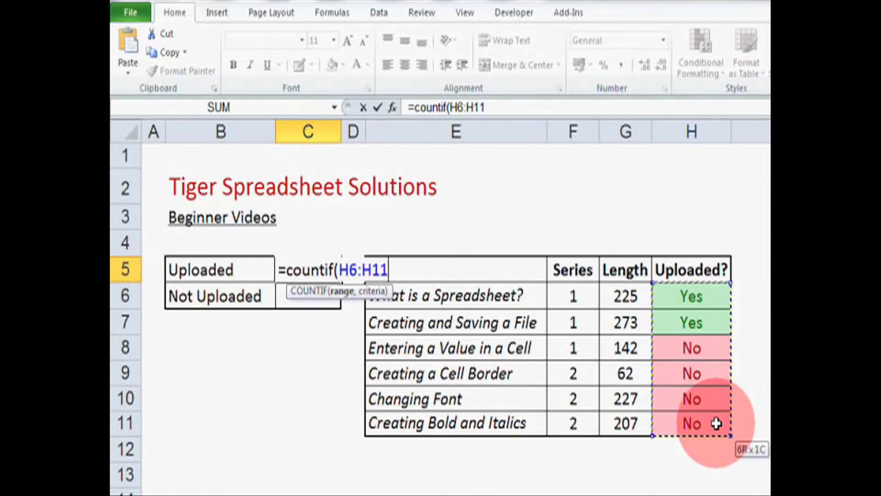
drag(717, 423, 717, 424)
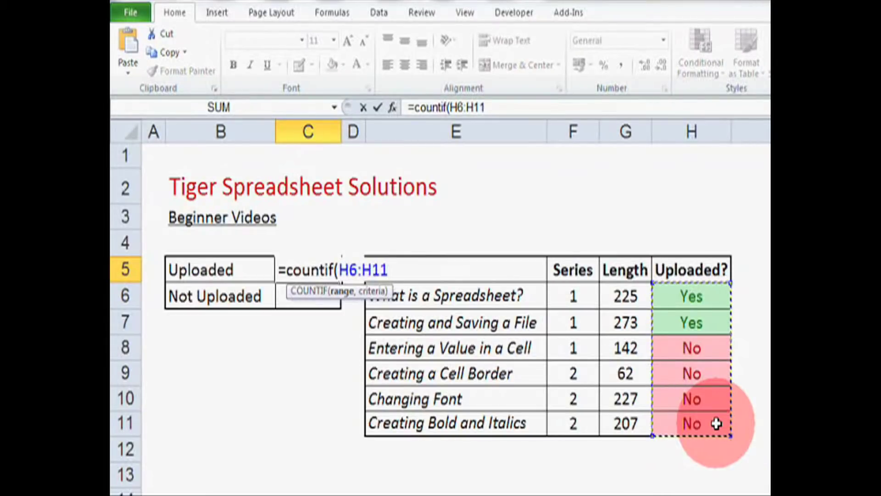
text(,)
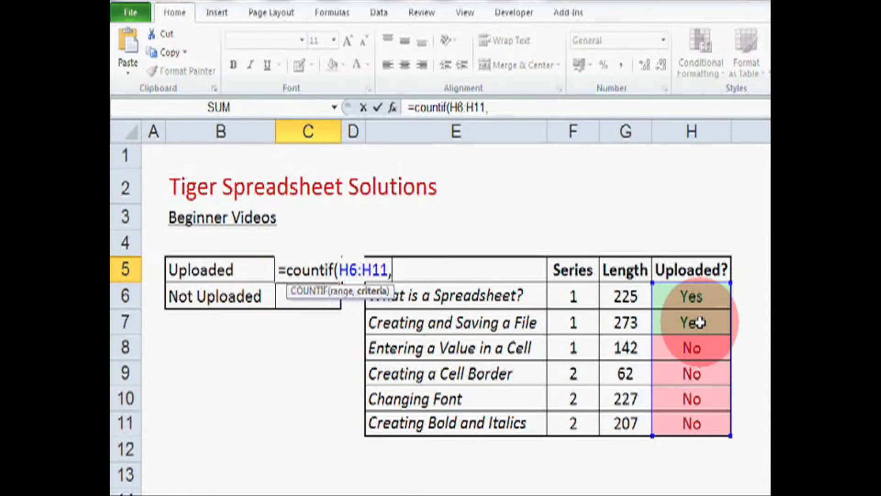
text("yes)
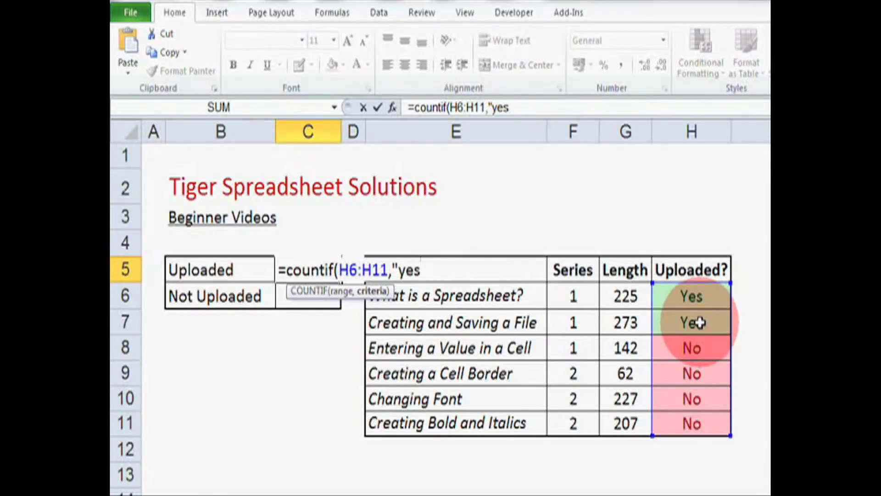
text(")
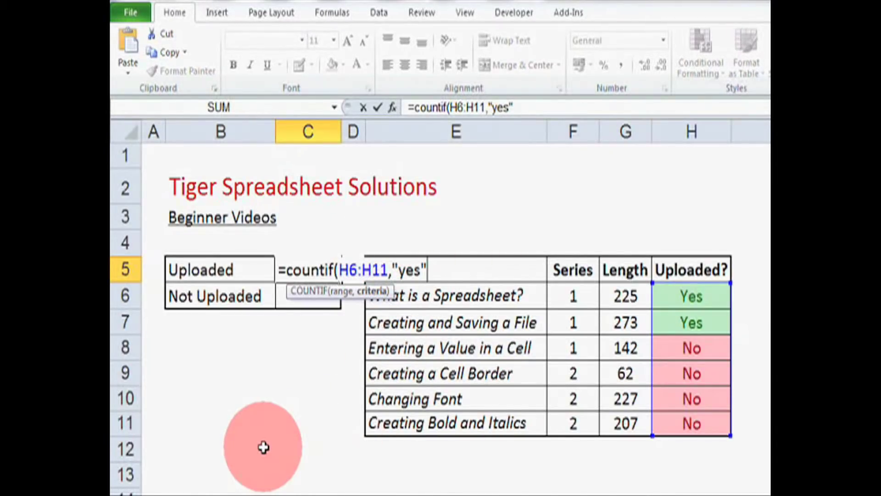
text())
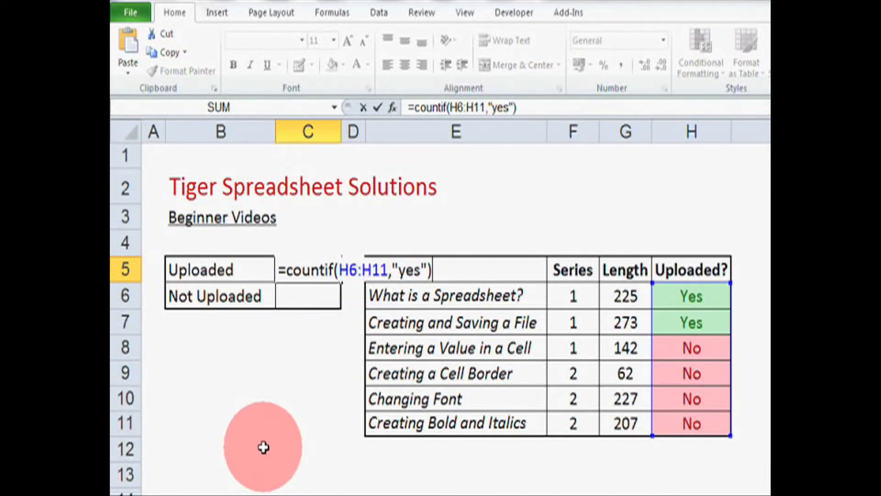
key(Return)
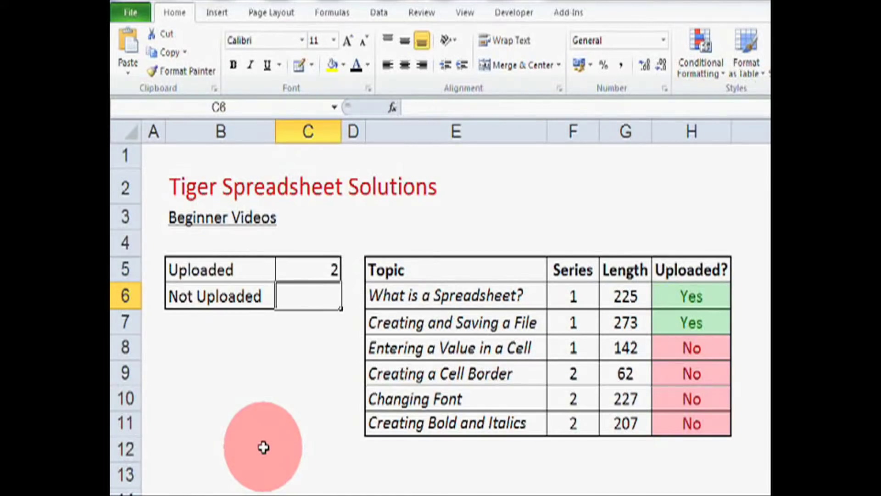
Step: Change H8 from No to Yes and confirm the C5 Uploaded count rises to 3
click(322, 271)
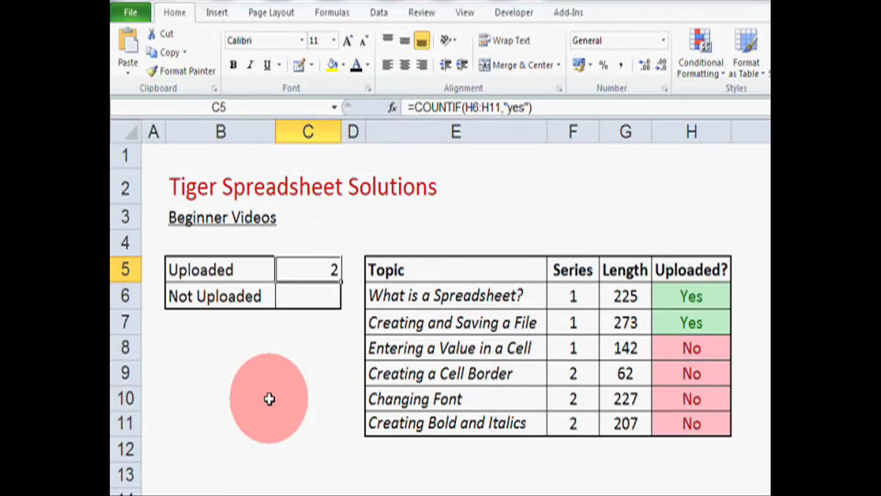
click(688, 345)
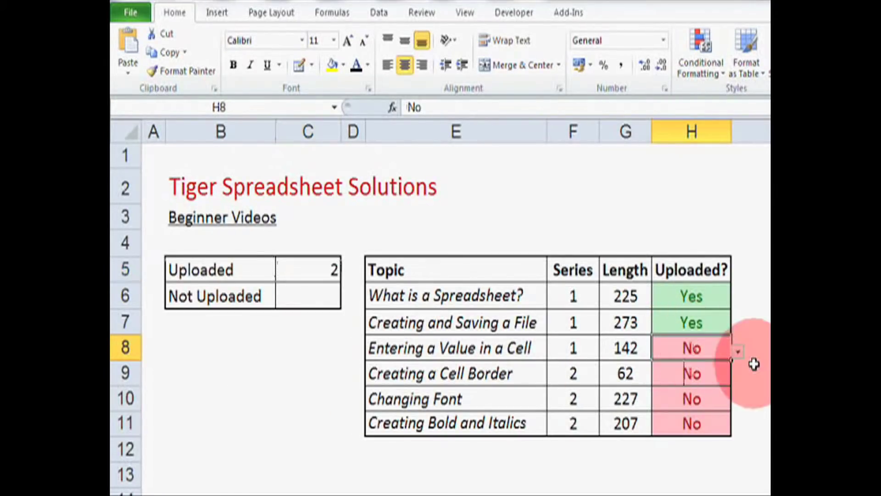
click(738, 353)
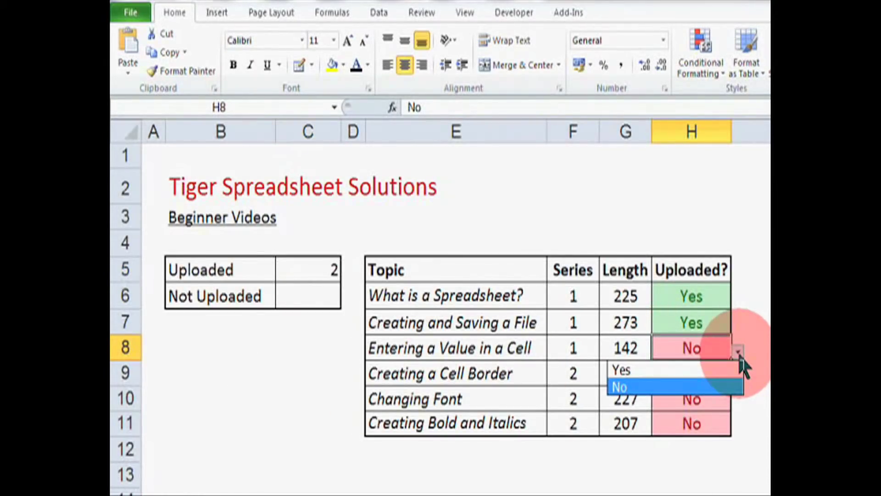
click(668, 373)
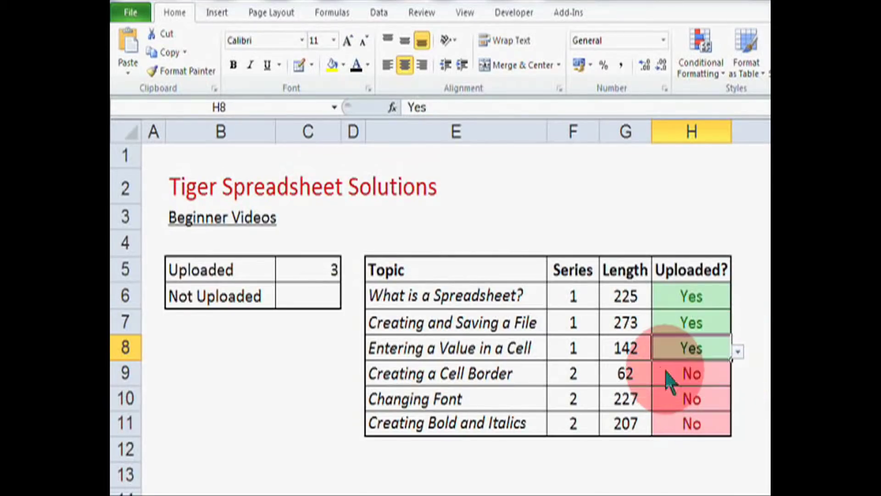
click(301, 271)
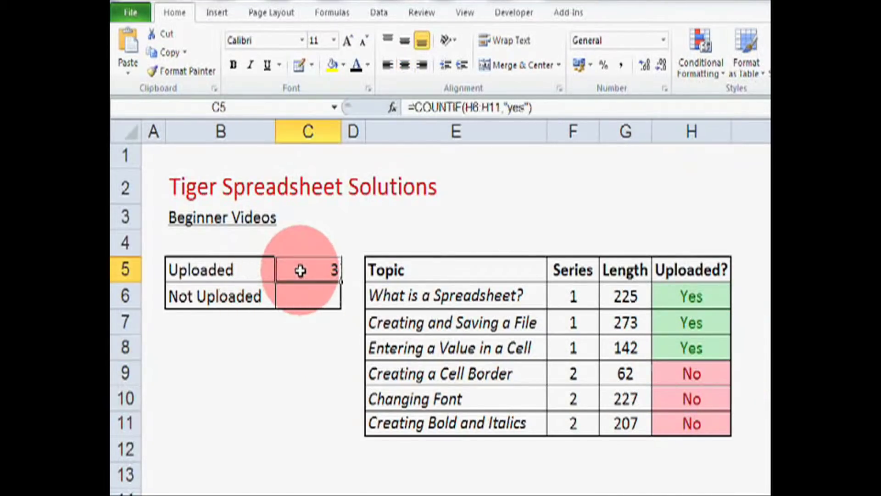
Step: In C6 start =COUNTIF over H6:H11, selecting the range with the mouse
click(297, 301)
text(=)
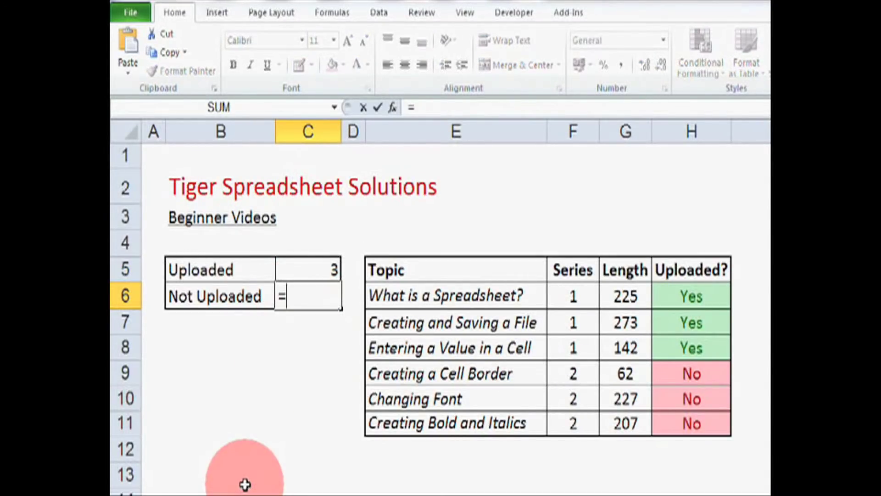
text(count)
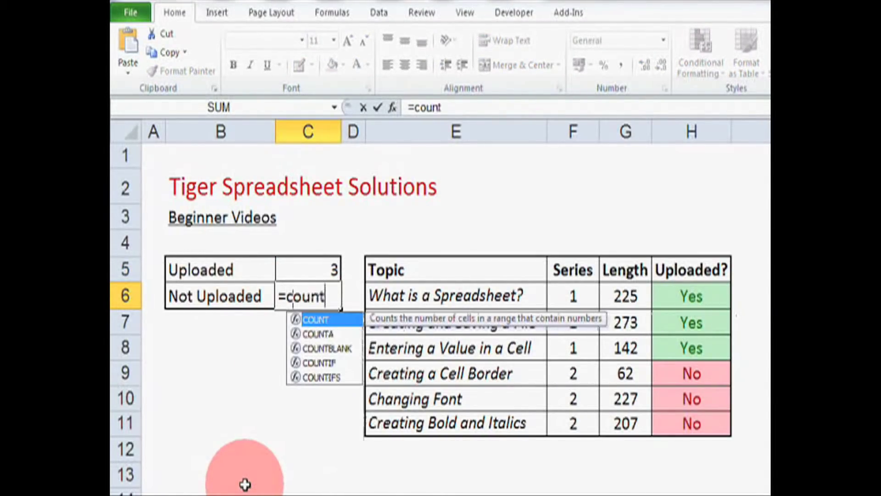
text(if)
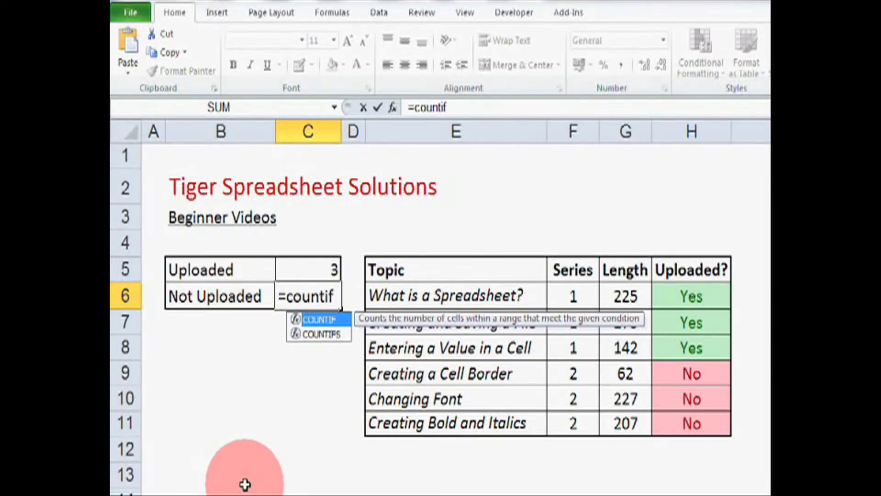
text(()
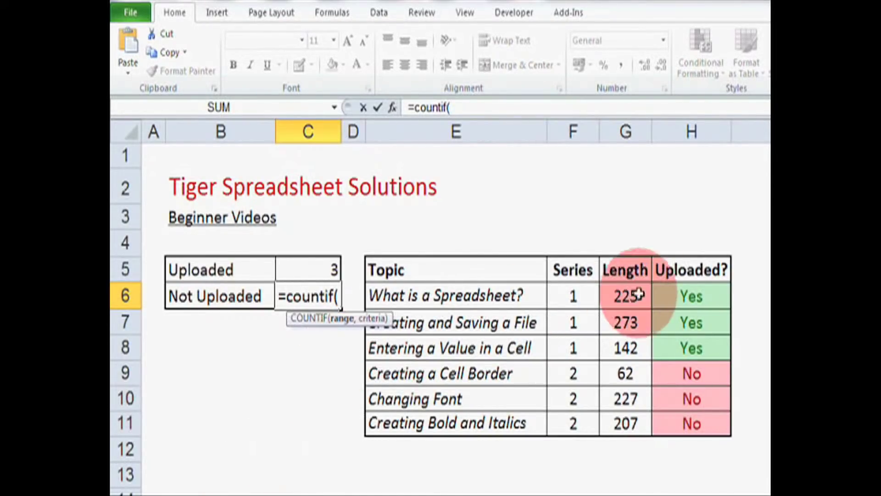
click(682, 294)
drag(683, 294, 688, 434)
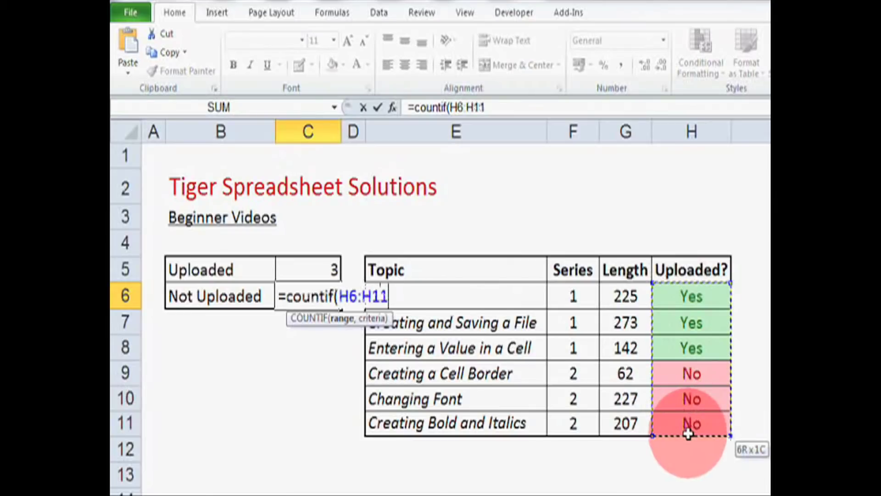
text(,"No~)
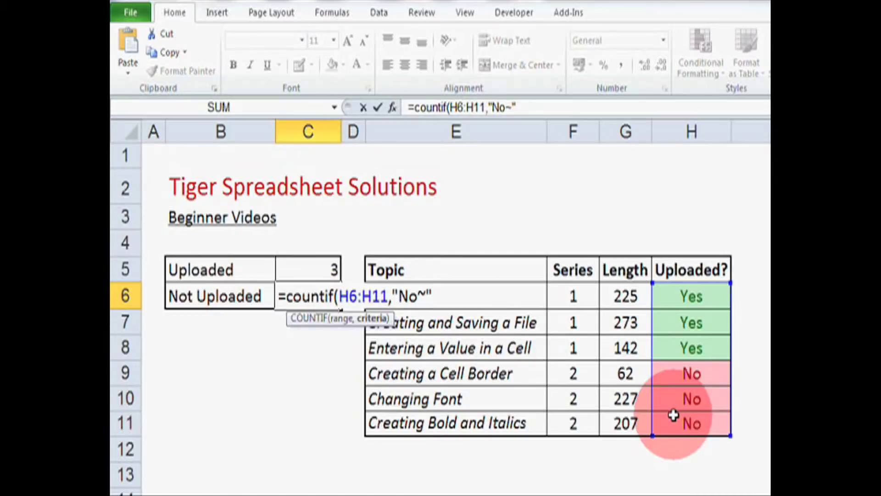
key(Left)
Step: Fix the C6 criterion to "No" in the formula bar so it shows 3
click(295, 283)
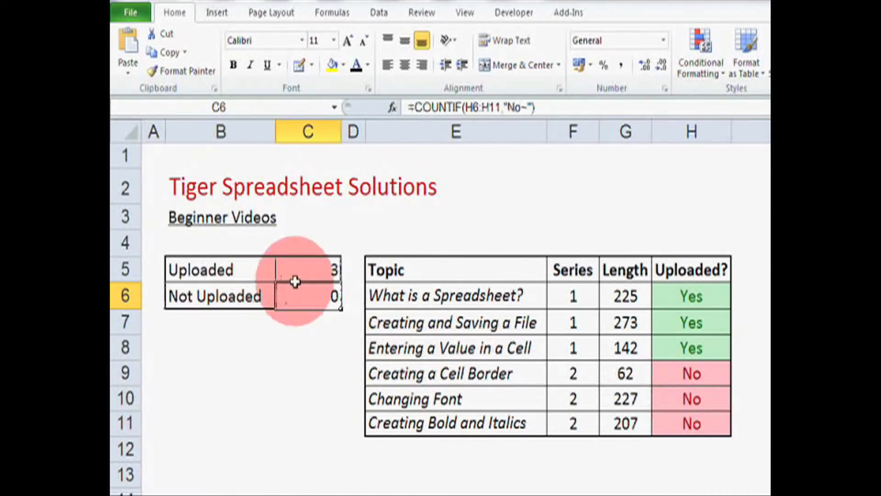
click(528, 108)
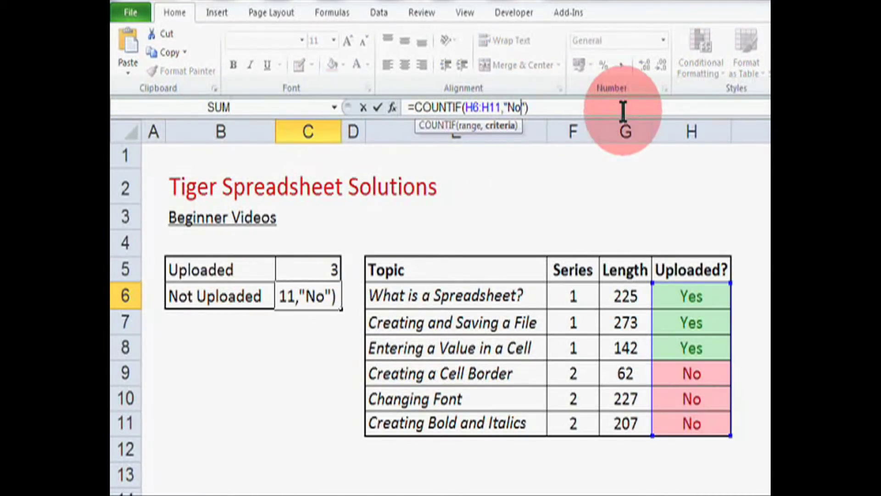
key(Return)
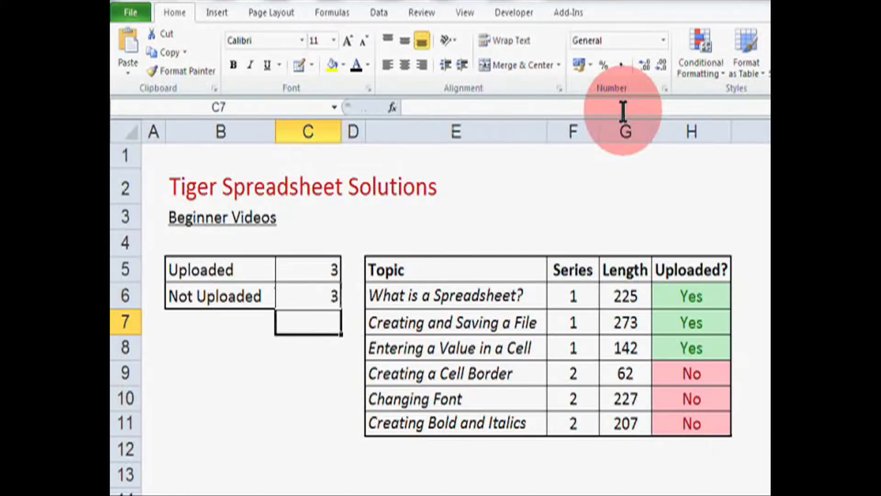
click(329, 284)
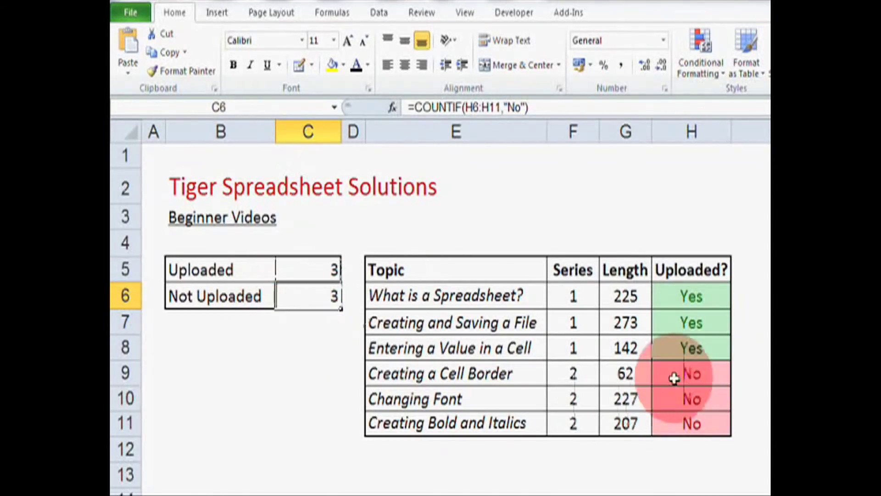
Step: Set H9 from No to Yes, updating the counts to 4 Uploaded and 2 Not Uploaded
click(703, 370)
click(737, 377)
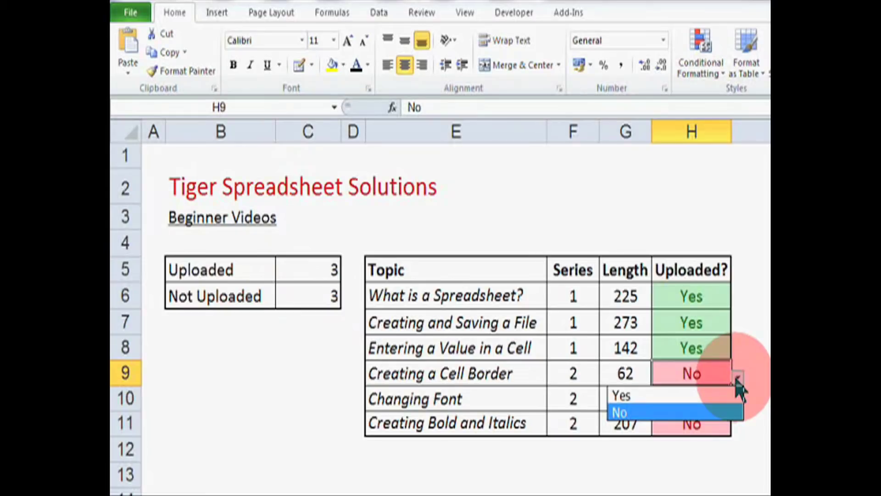
click(707, 396)
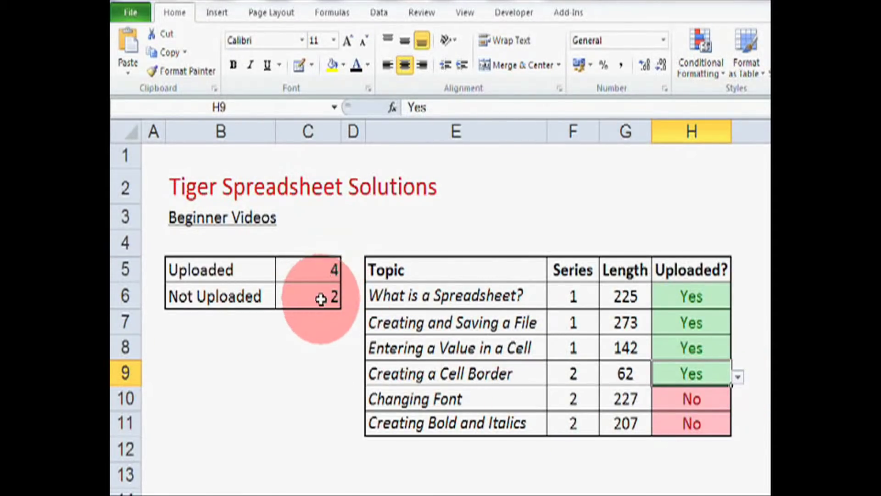
click(189, 359)
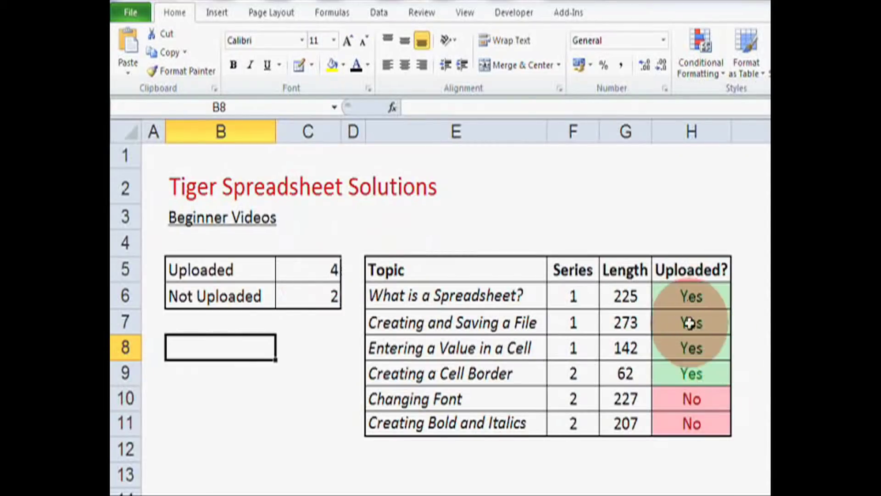
click(311, 271)
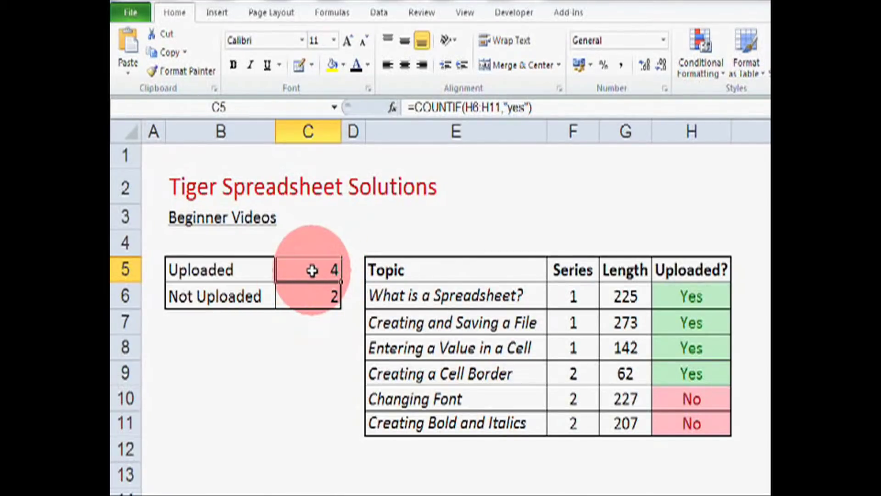
click(313, 297)
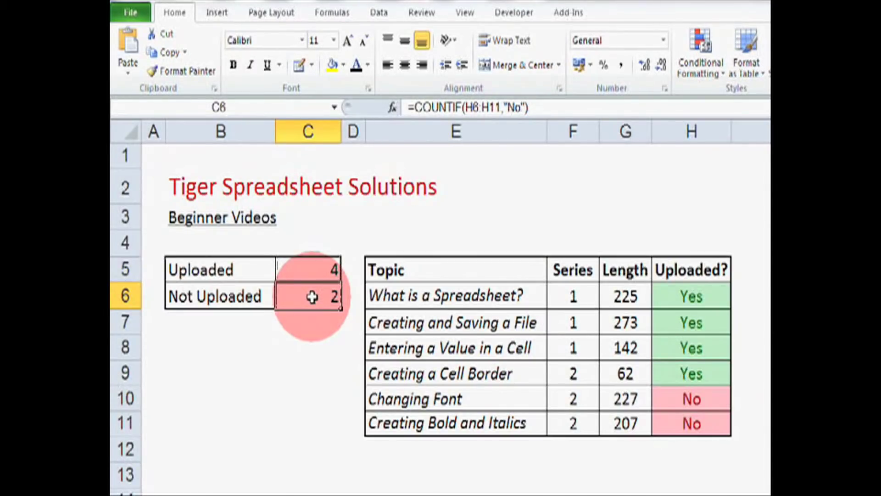